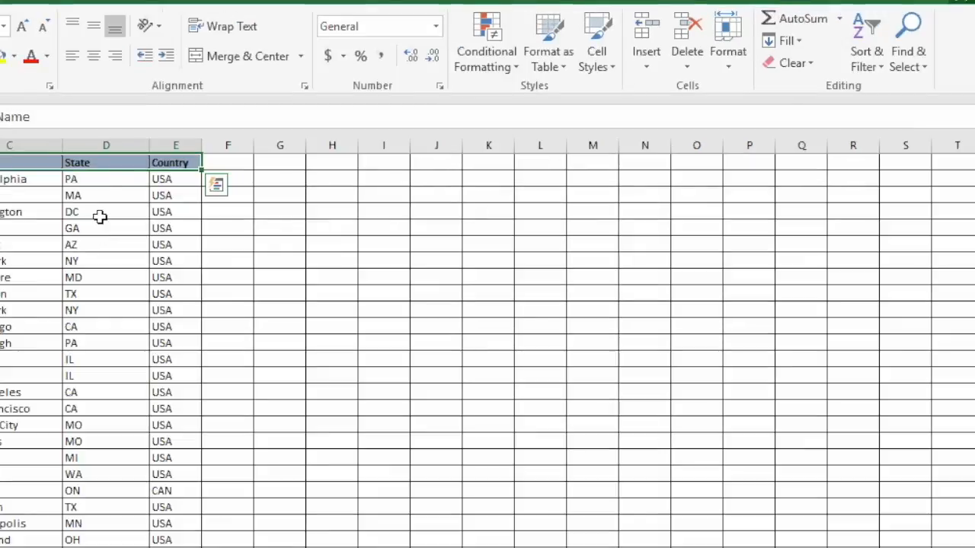
Sort the table by the State column from A to Z, expanding the selection to include the neighbouring columns
{"action": "left_click", "coordinate": [106, 147]}
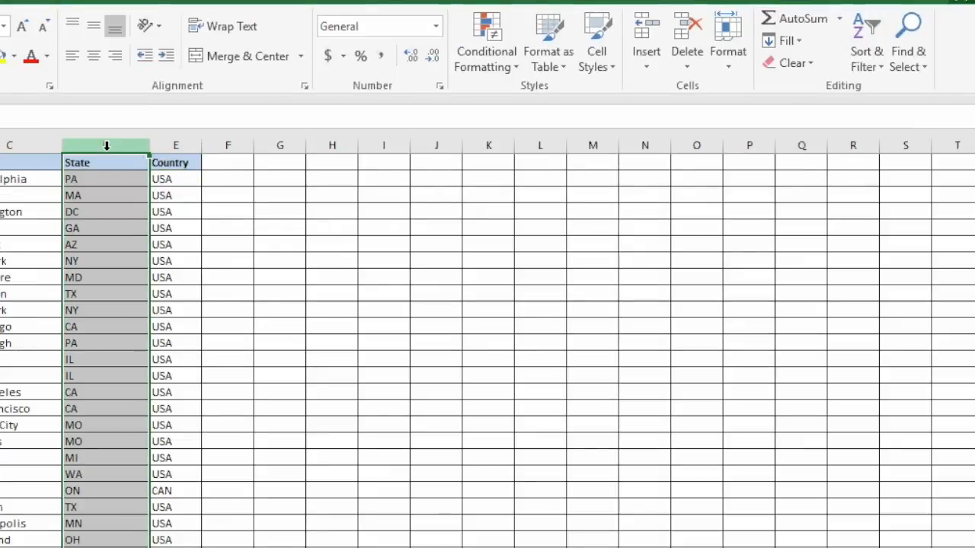
{"action": "left_click", "coordinate": [853, 67]}
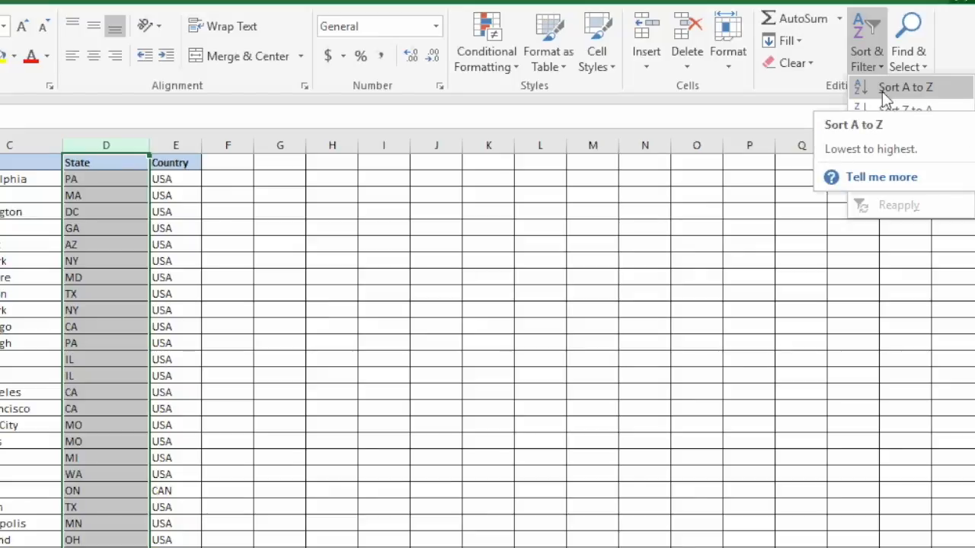
{"action": "left_click", "coordinate": [881, 90]}
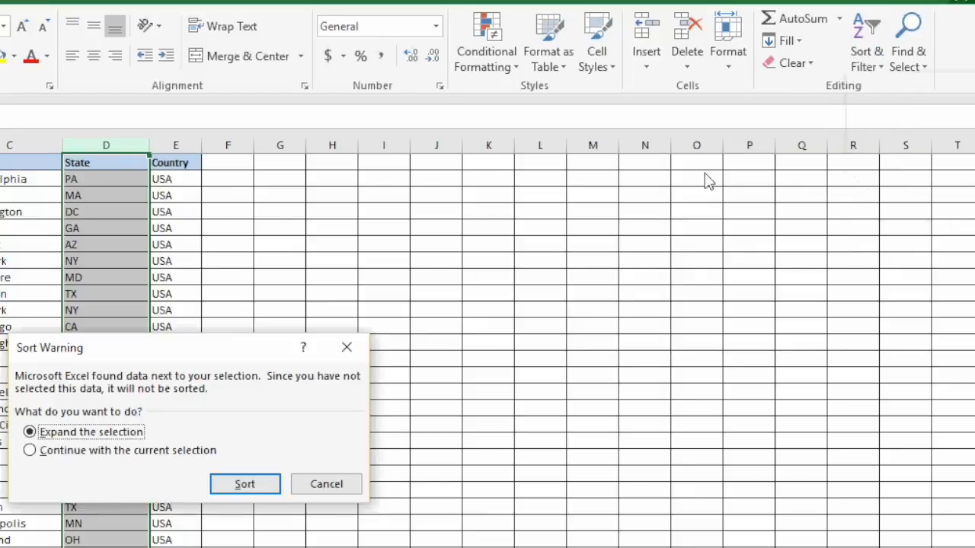
{"action": "left_click", "coordinate": [244, 484]}
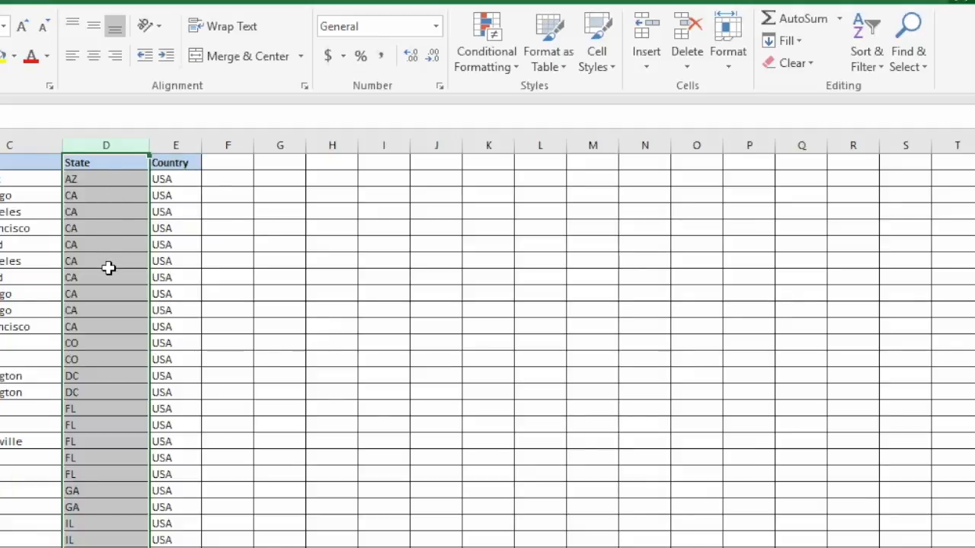
Add a filter to the State column and show only the rows for PA
{"action": "key", "text": "ctrl+shift+l"}
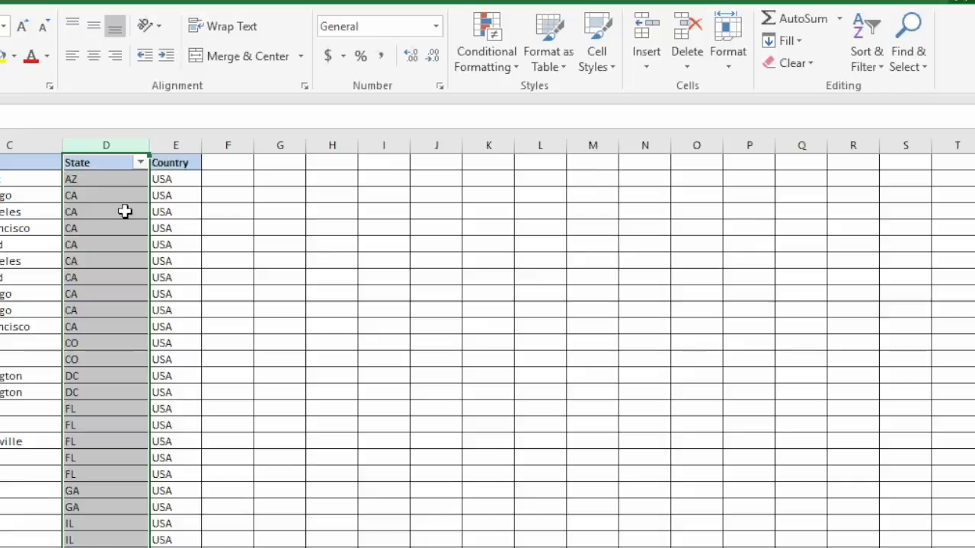
{"action": "left_click", "coordinate": [141, 164]}
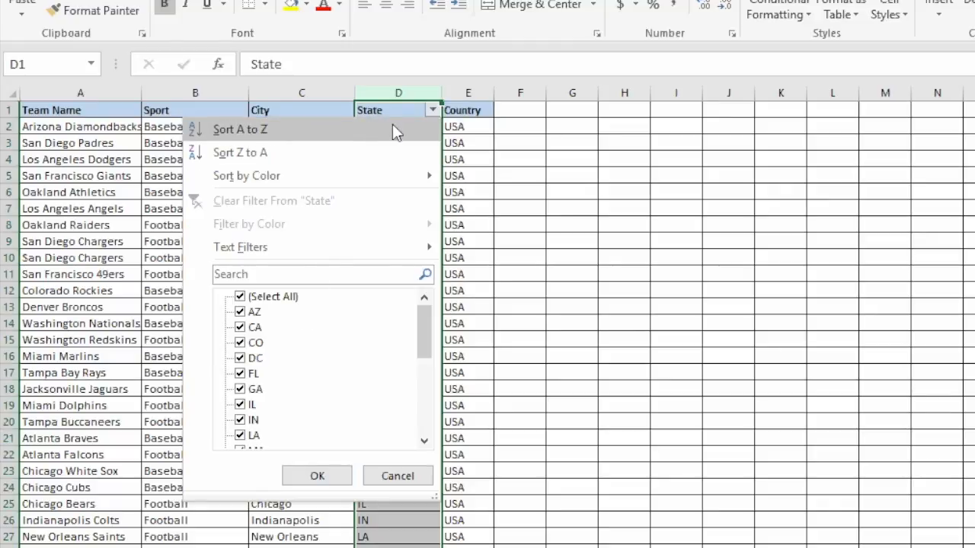
{"action": "left_click", "coordinate": [240, 297]}
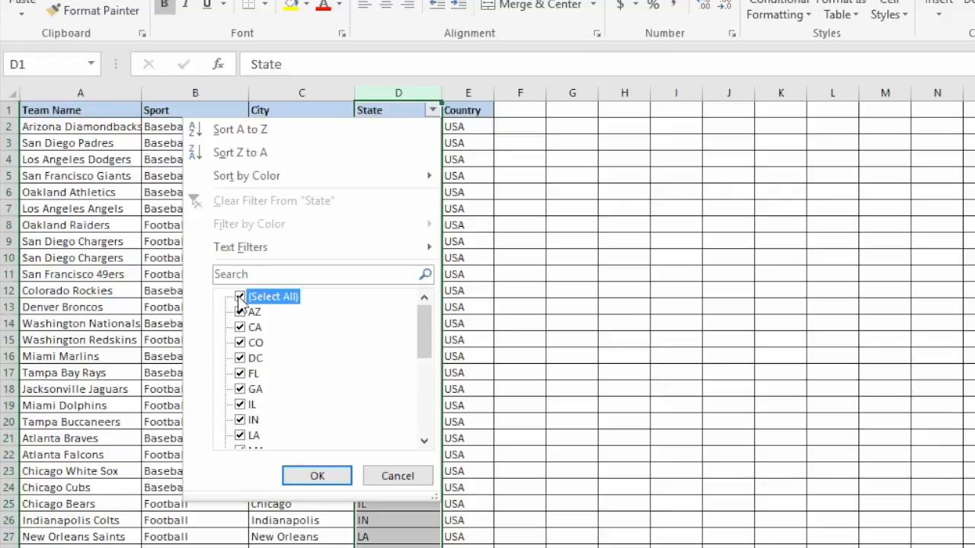
{"action": "left_click_drag", "start_coordinate": [428, 318], "coordinate": [423, 417]}
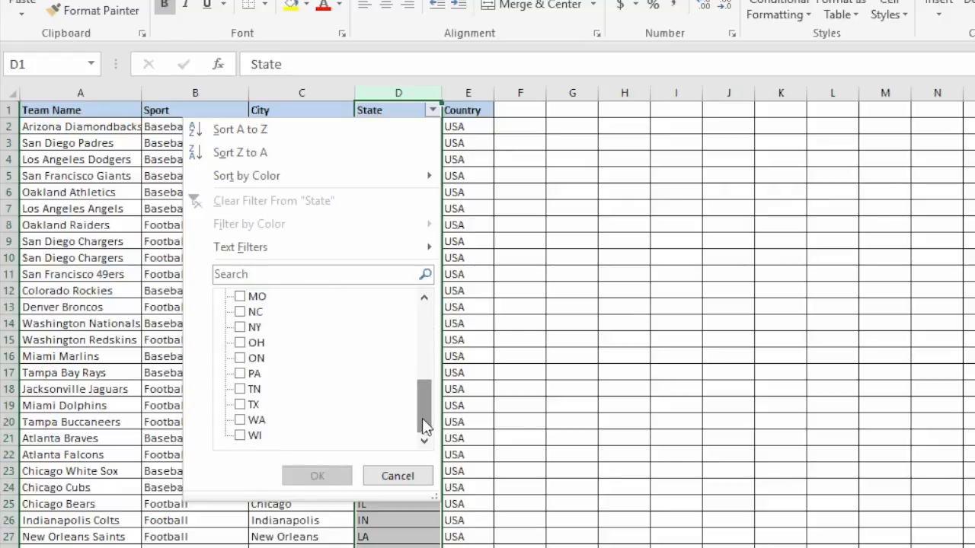
{"action": "left_click", "coordinate": [239, 374]}
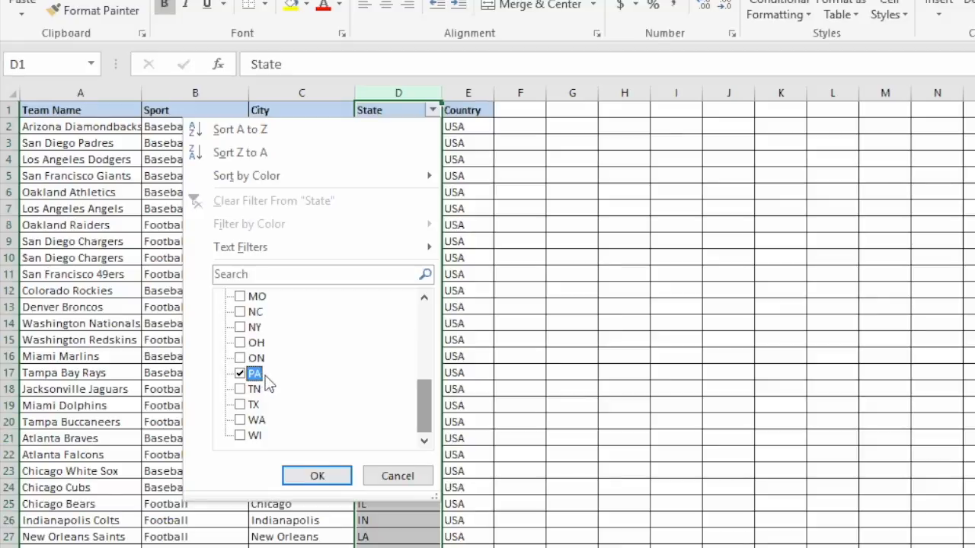
{"action": "left_click", "coordinate": [328, 480]}
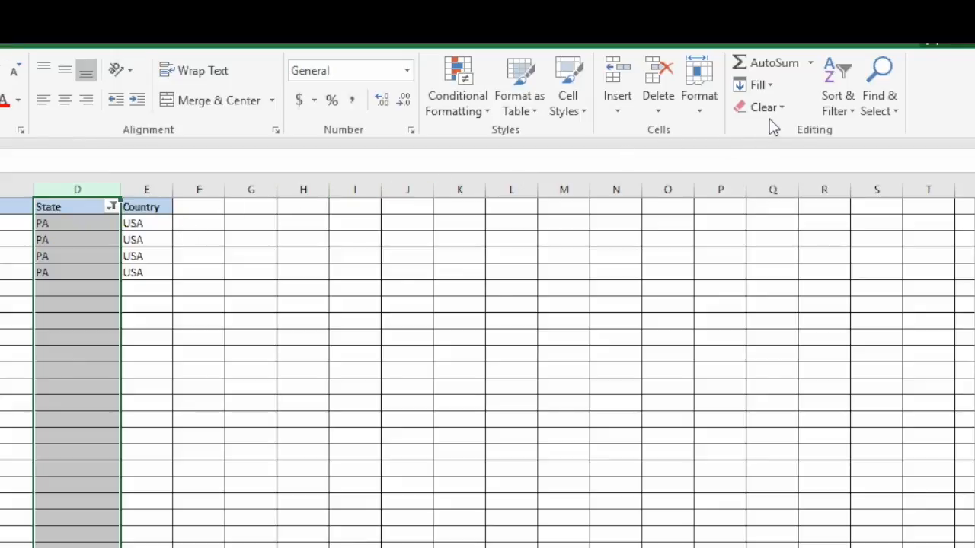
Clear the State filter criteria and remove the filter from the column
{"action": "left_click", "coordinate": [842, 96]}
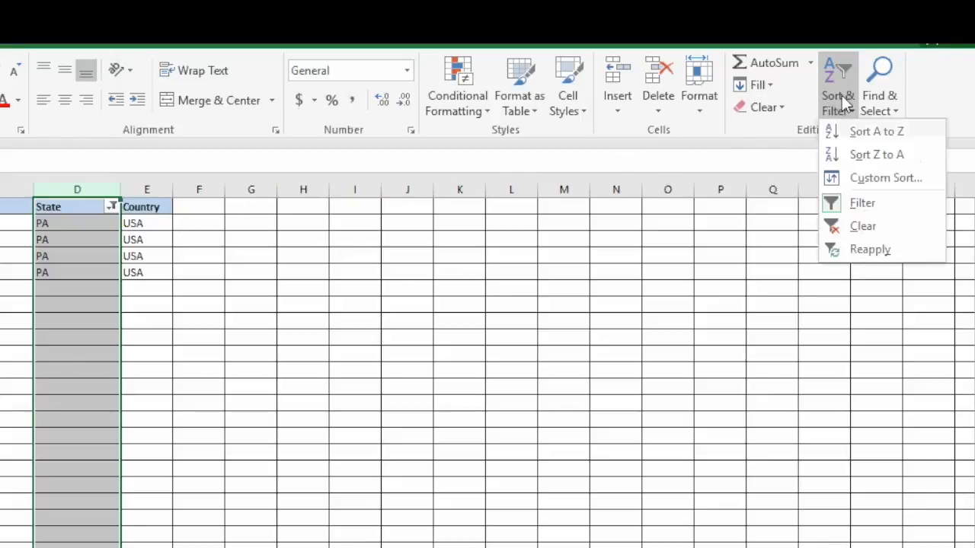
{"action": "left_click", "coordinate": [852, 227]}
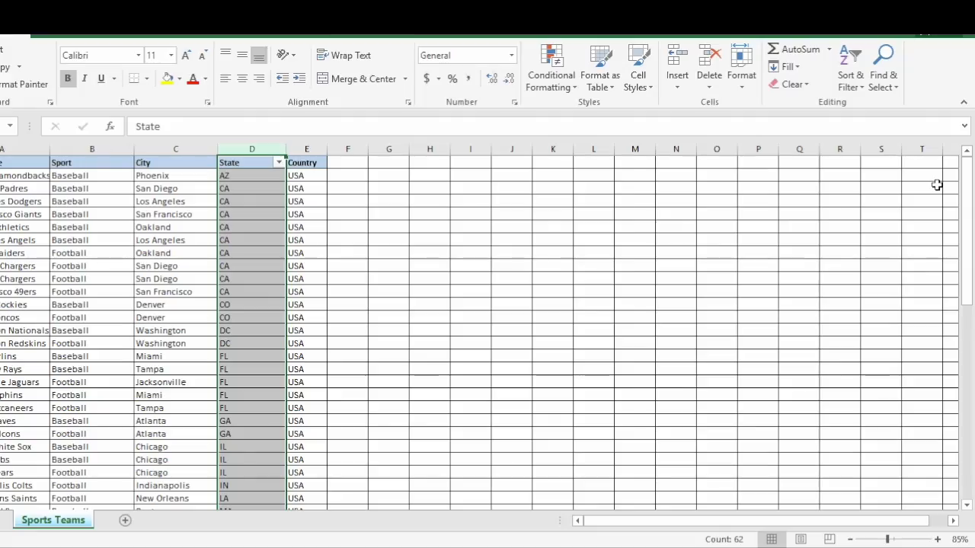
{"action": "left_click_drag", "start_coordinate": [970, 221], "coordinate": [972, 180]}
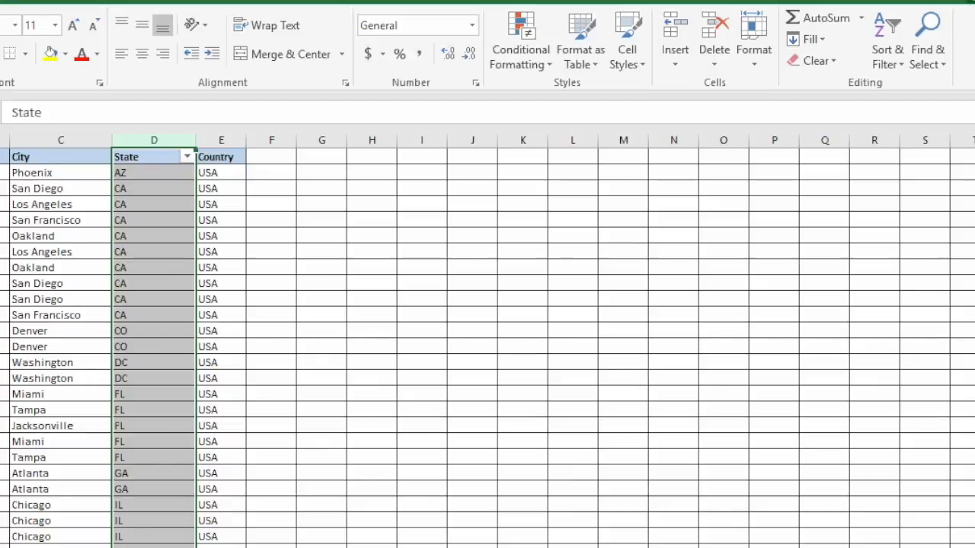
{"action": "left_click", "coordinate": [891, 47]}
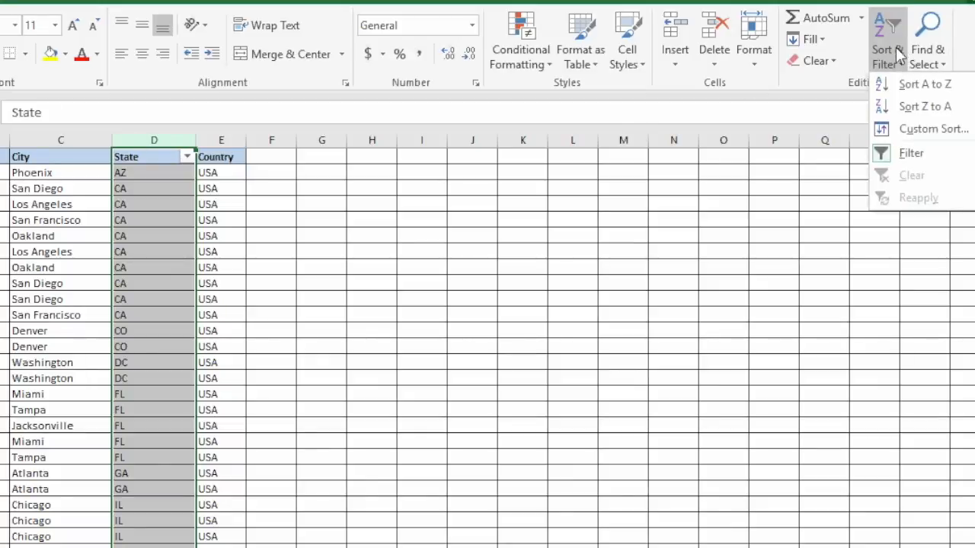
{"action": "left_click", "coordinate": [883, 155]}
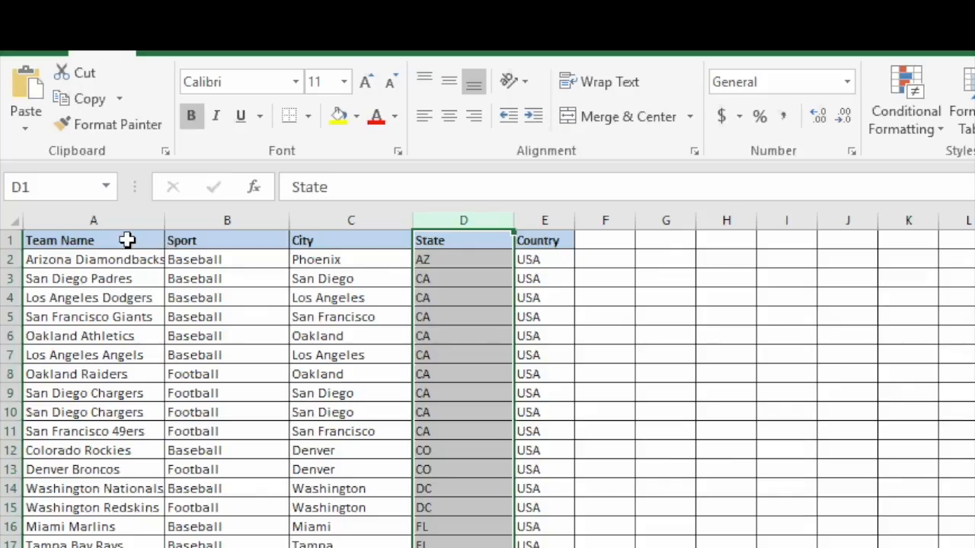
Add filters to all the header cells from Team Name to Country in row 1
{"action": "left_click", "coordinate": [127, 239]}
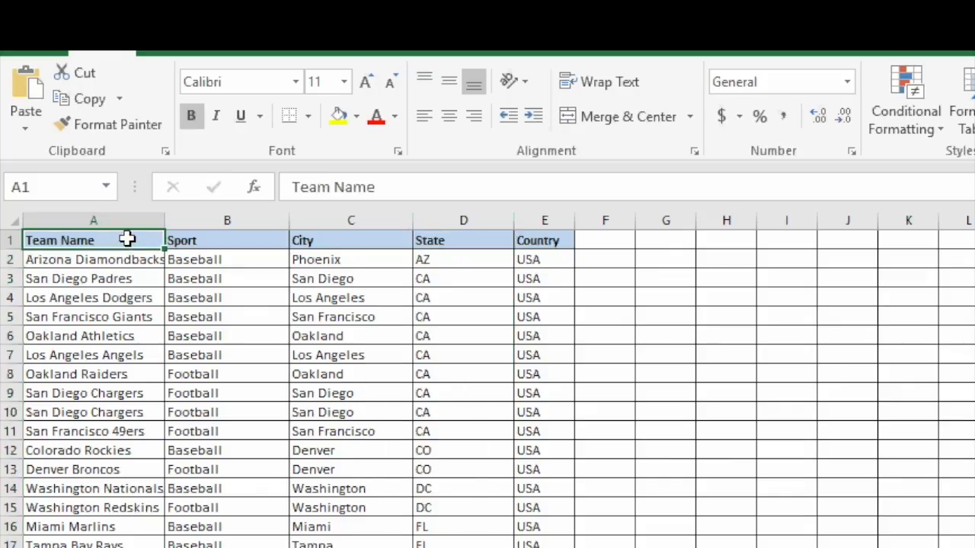
{"action": "left_click_drag", "start_coordinate": [139, 240], "coordinate": [517, 241]}
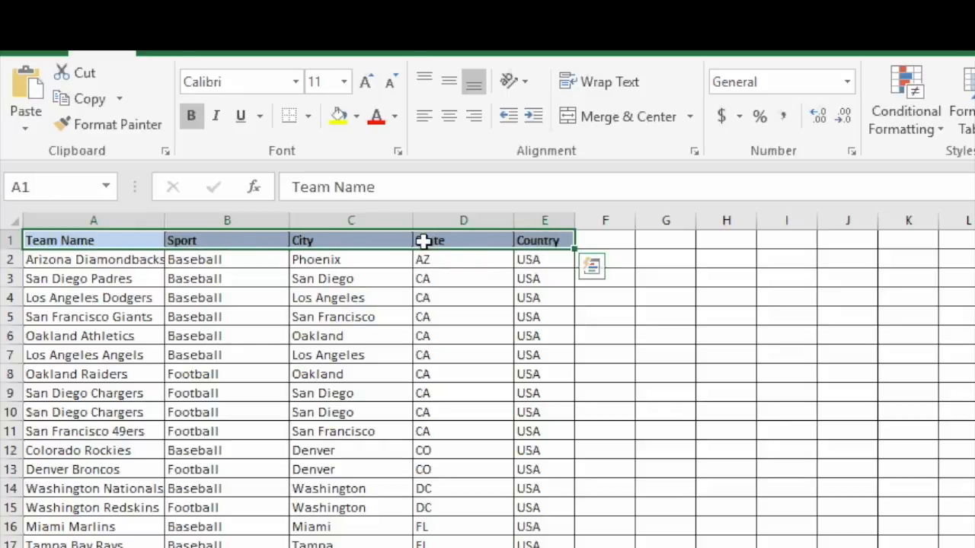
{"action": "left_click_drag", "start_coordinate": [128, 239], "coordinate": [521, 230]}
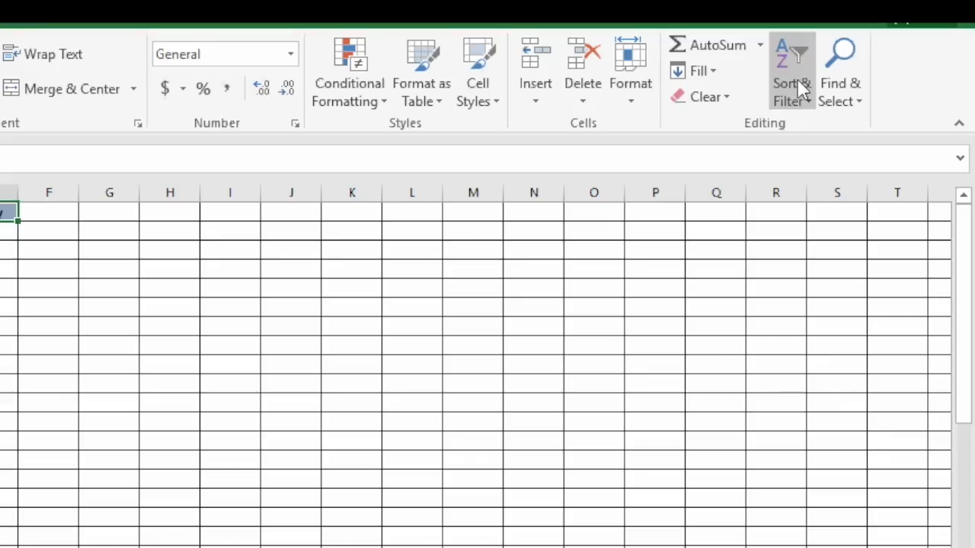
{"action": "left_click", "coordinate": [797, 90]}
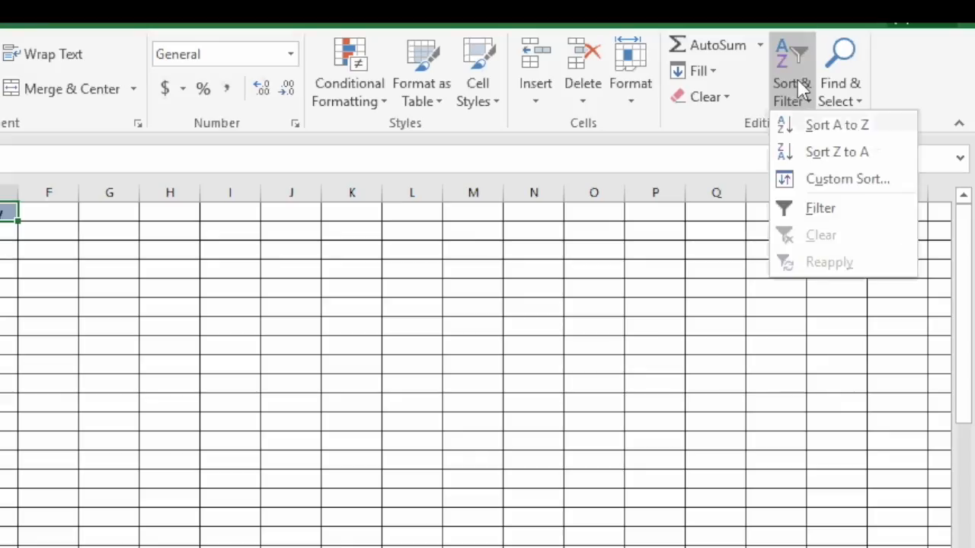
{"action": "left_click", "coordinate": [784, 213]}
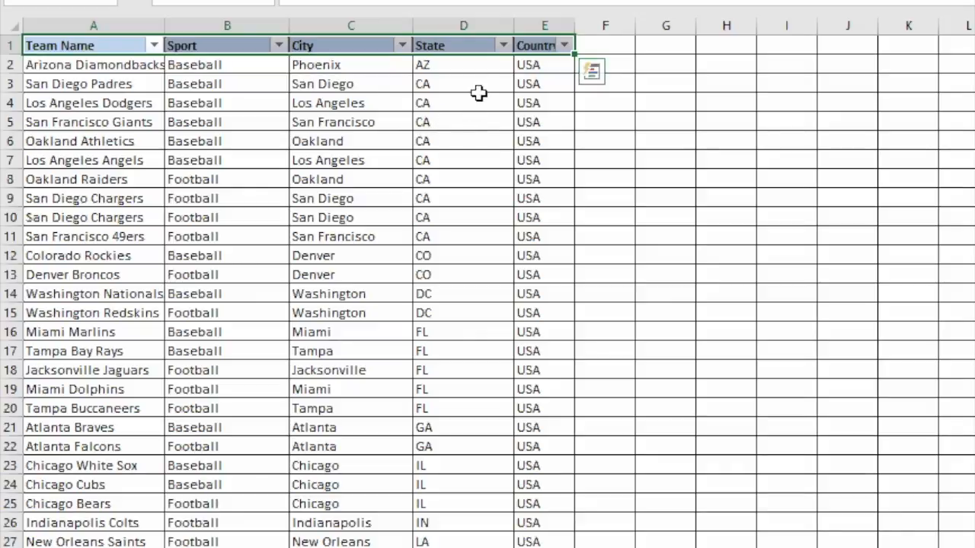
Filter the State column to show only the rows for CA
{"action": "left_click", "coordinate": [503, 47]}
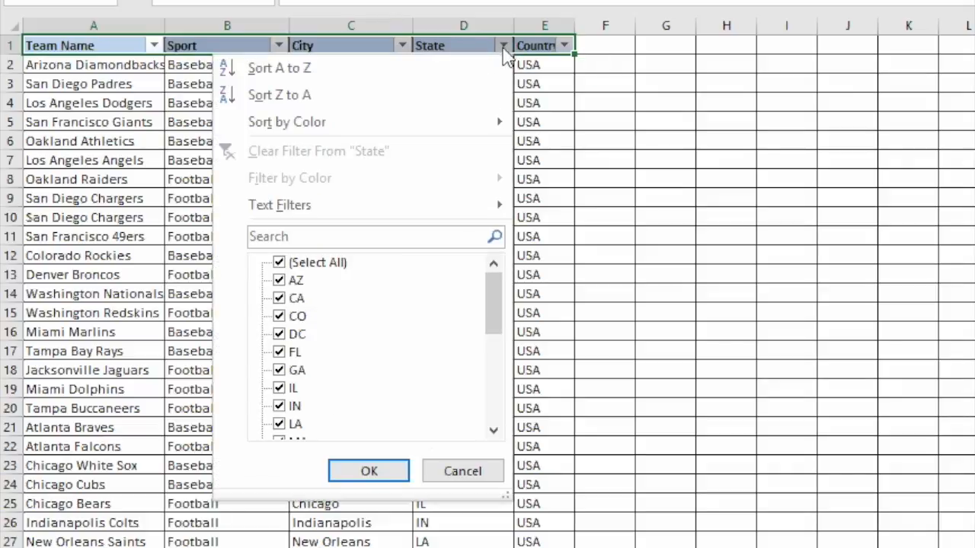
{"action": "left_click", "coordinate": [280, 263]}
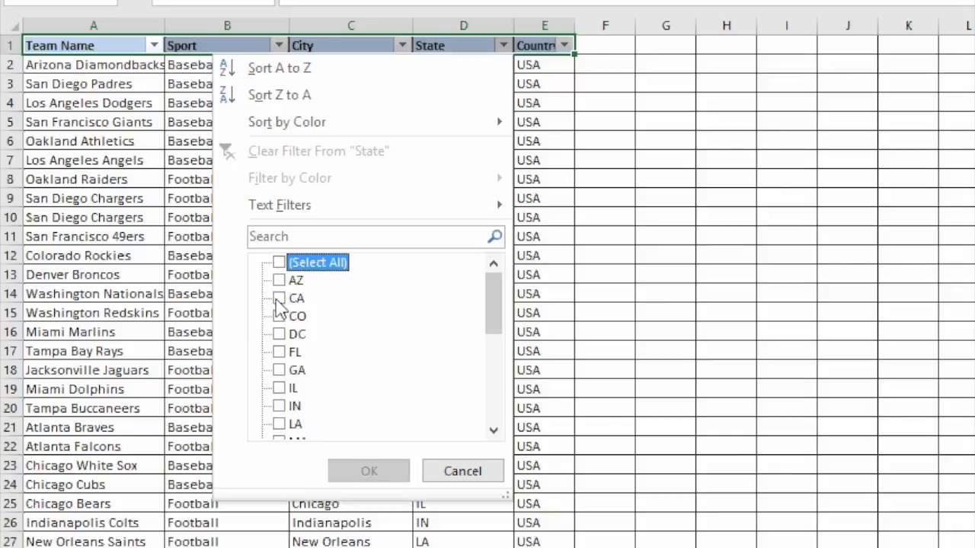
{"action": "left_click", "coordinate": [279, 299]}
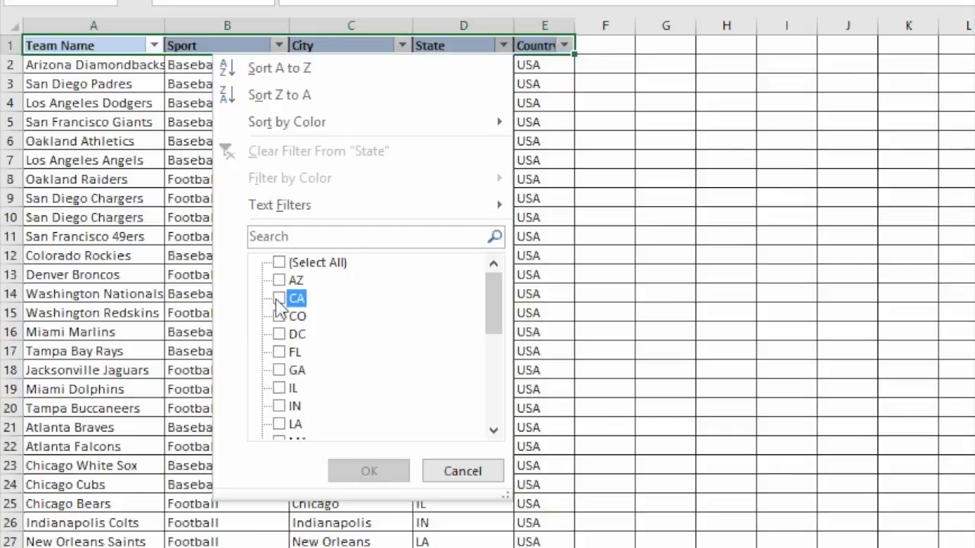
{"action": "left_click", "coordinate": [368, 472]}
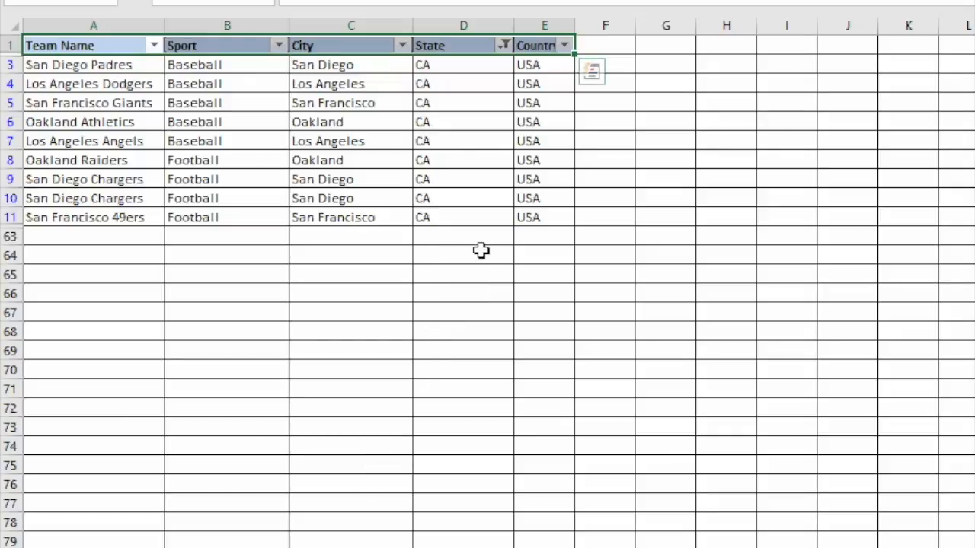
Narrow the filtered list through the City column to San Francisco only
{"action": "left_click", "coordinate": [402, 46]}
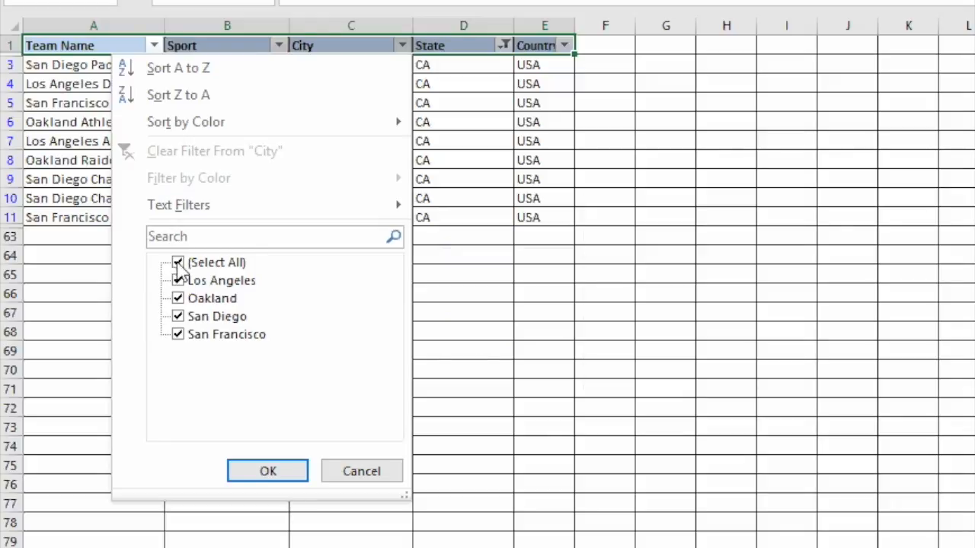
{"action": "left_click", "coordinate": [177, 263]}
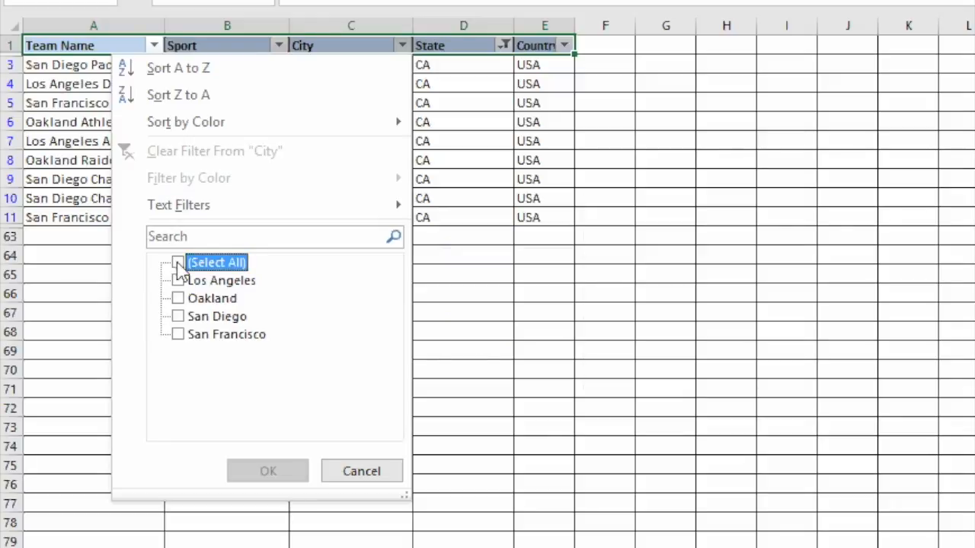
{"action": "left_click", "coordinate": [177, 335]}
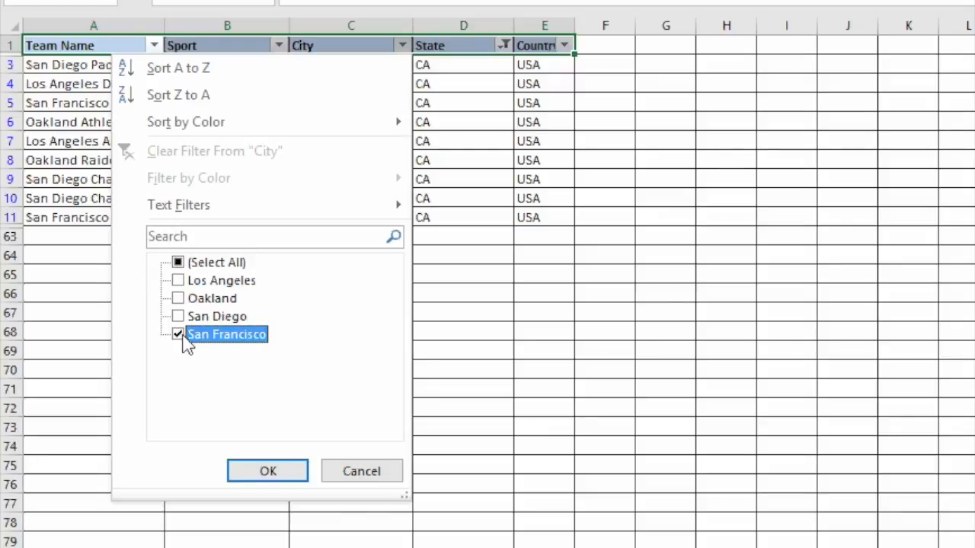
{"action": "left_click", "coordinate": [269, 471]}
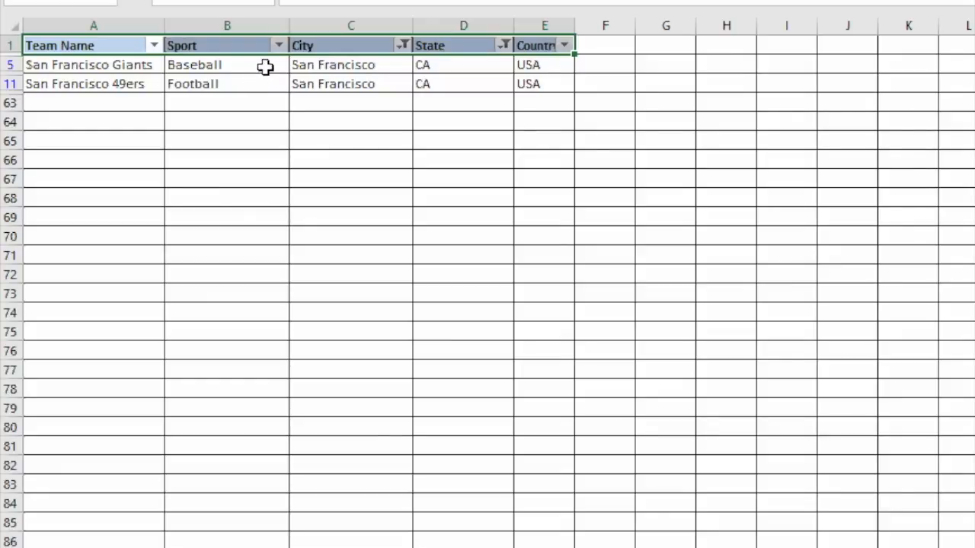
Filter the Sport column to show only the Baseball rows
{"action": "left_click", "coordinate": [280, 47]}
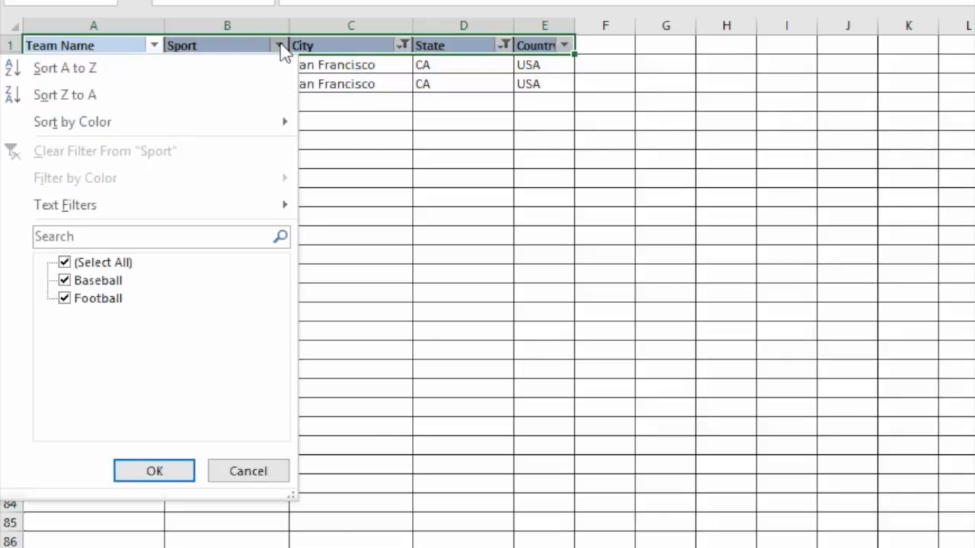
{"action": "left_click", "coordinate": [64, 263]}
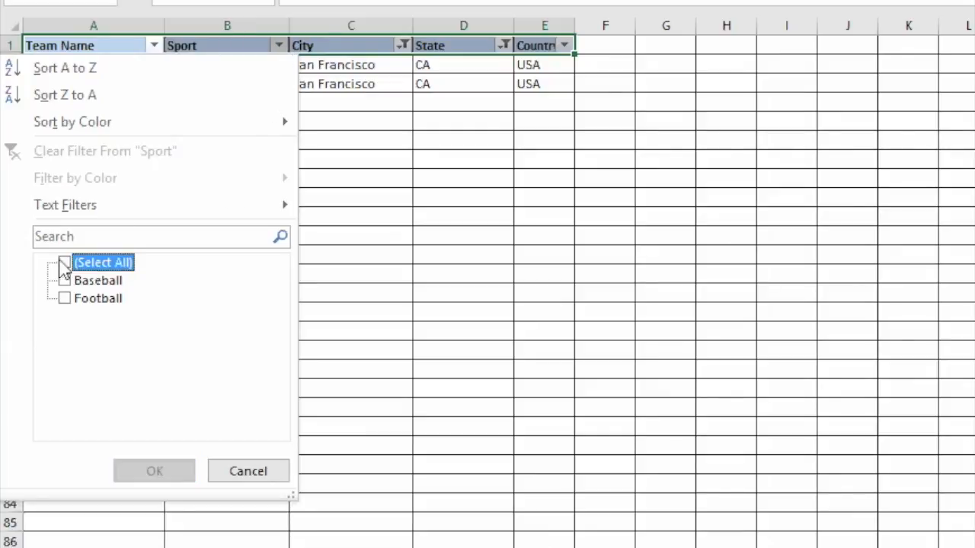
{"action": "left_click", "coordinate": [64, 280]}
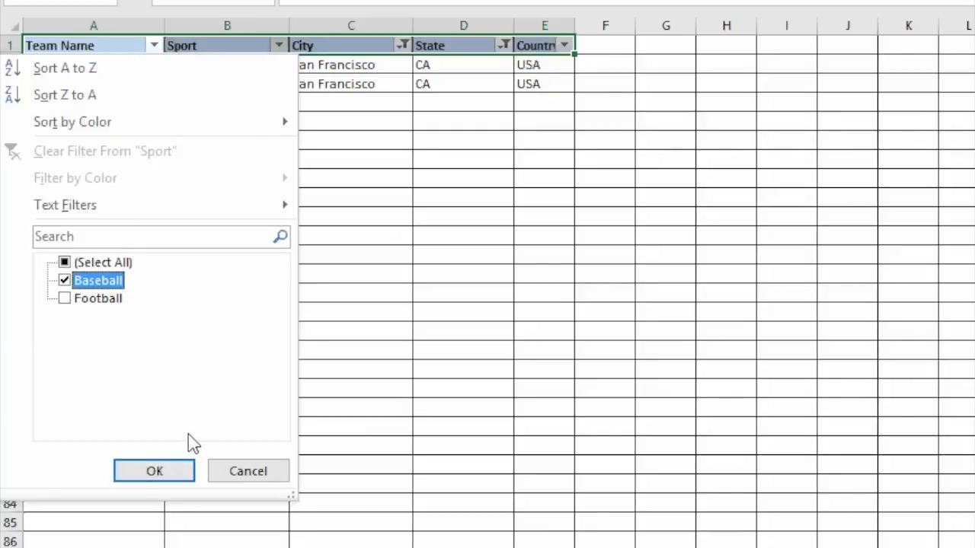
{"action": "left_click", "coordinate": [169, 471]}
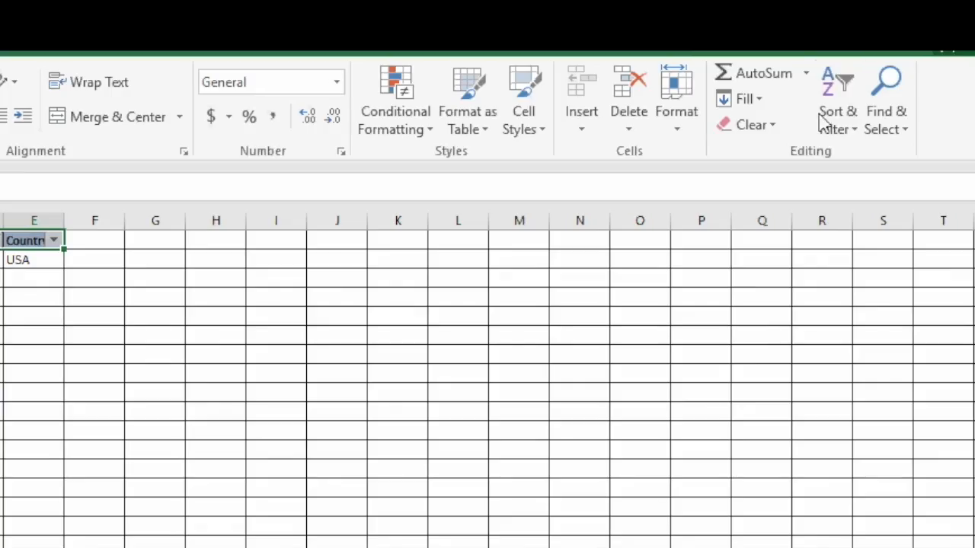
Clear the criteria from all column filters so the full team list shows, keeping the filters on the headers
{"action": "left_click", "coordinate": [837, 116]}
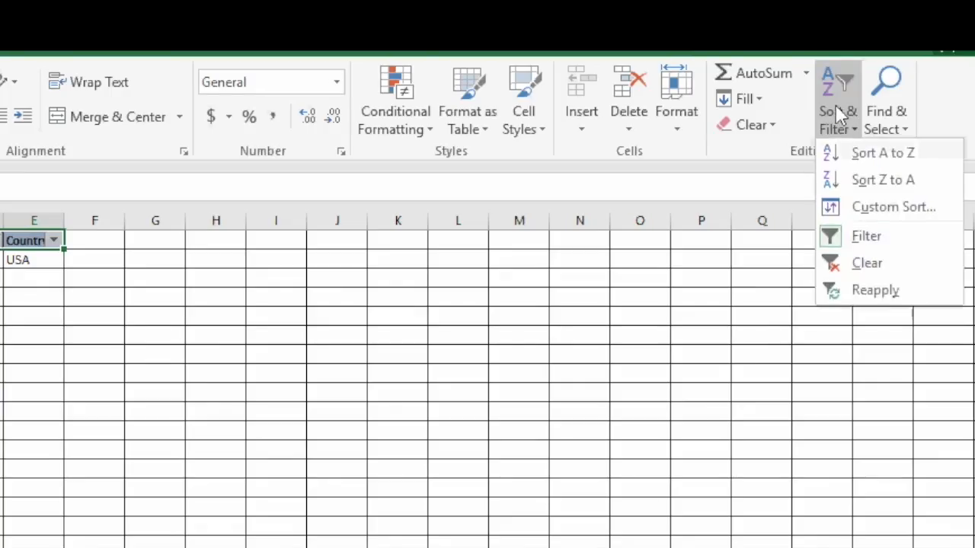
{"action": "left_click", "coordinate": [843, 266]}
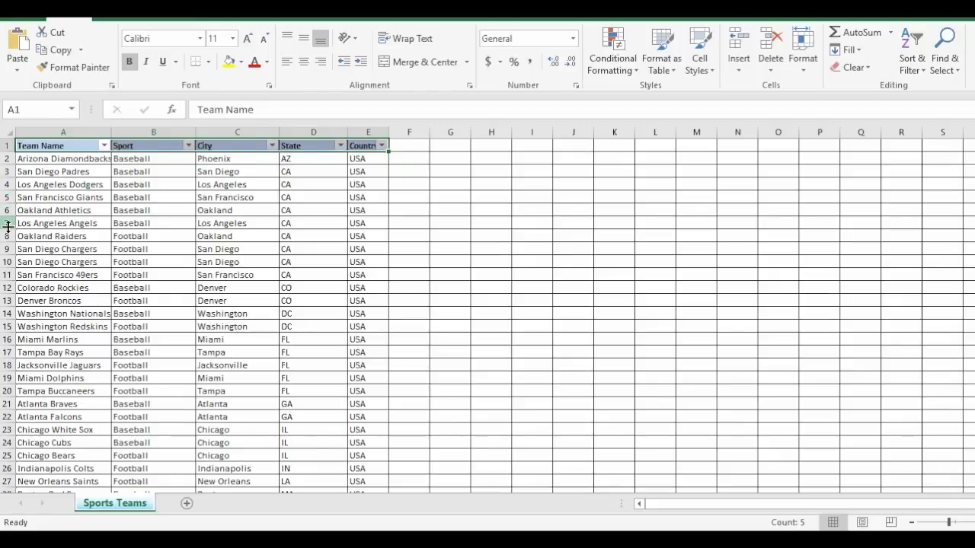
{"action": "left_click_drag", "start_coordinate": [974, 263], "coordinate": [974, 445]}
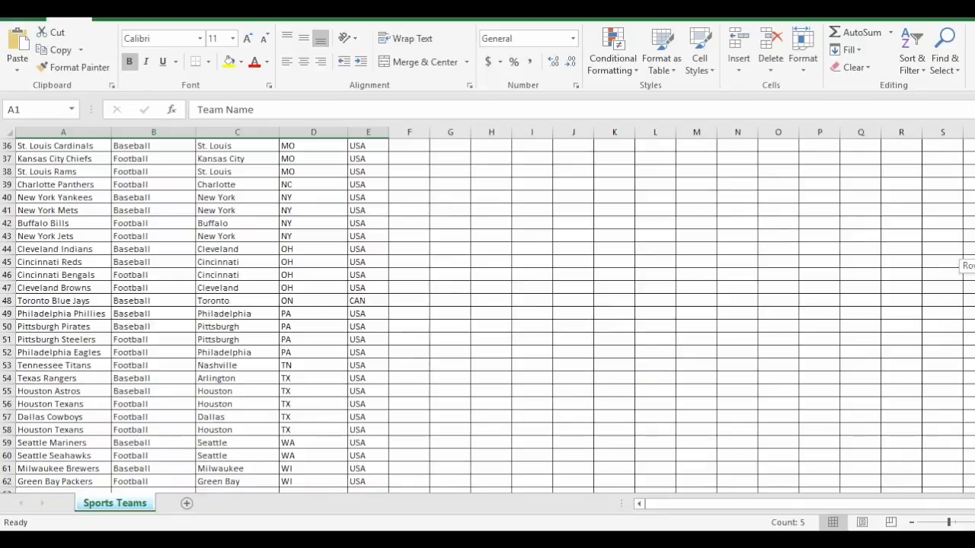
Filter the full team list by the State column so that only the CA rows show
{"action": "left_click_drag", "start_coordinate": [974, 446], "coordinate": [974, 263]}
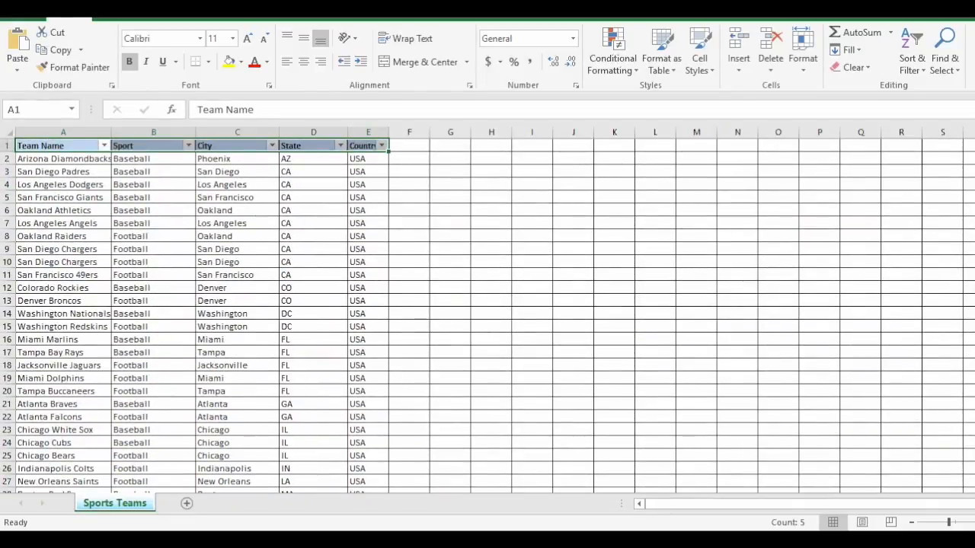
{"action": "left_click", "coordinate": [340, 146]}
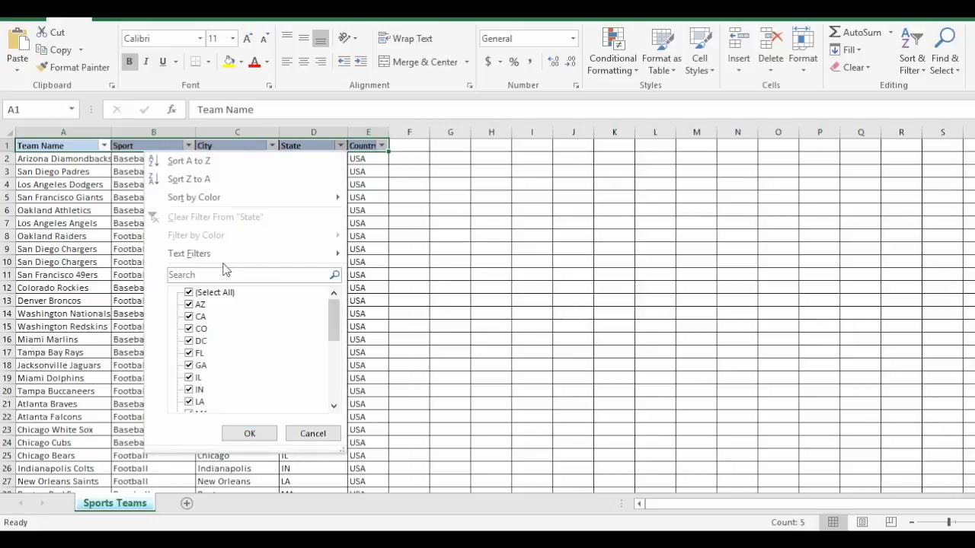
{"action": "left_click", "coordinate": [189, 293]}
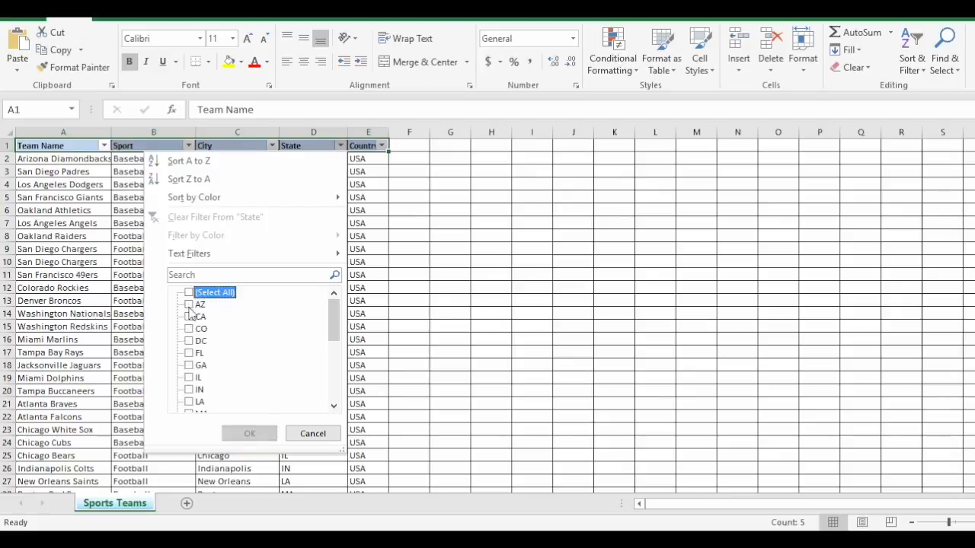
{"action": "left_click", "coordinate": [189, 316]}
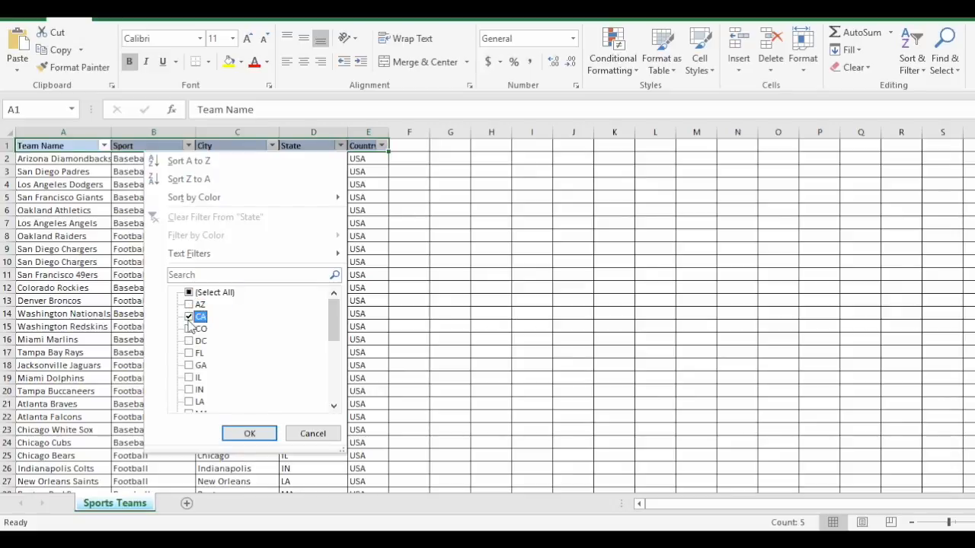
{"action": "left_click", "coordinate": [240, 434]}
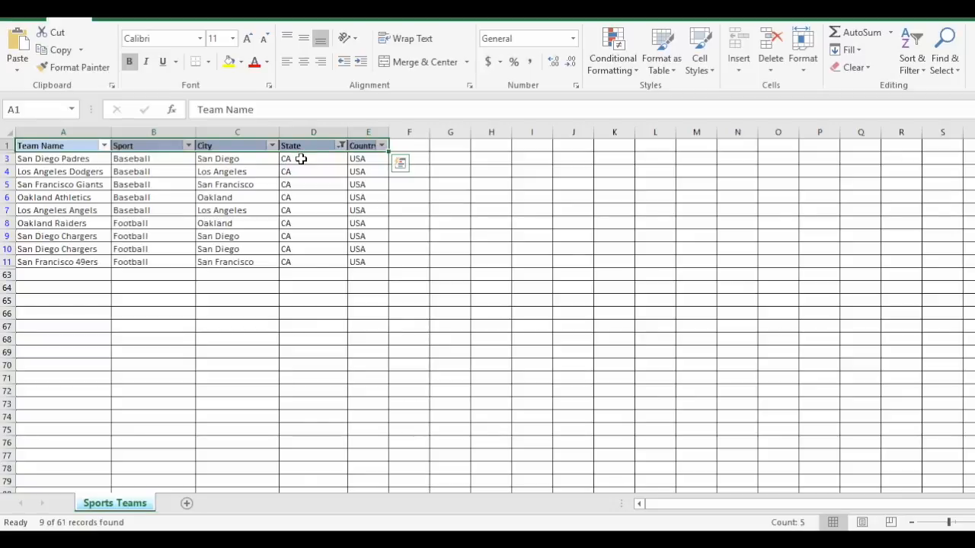
Select the visible CA cells in the State column, D3 through D11, and open the sort and filter options
{"action": "left_click", "coordinate": [302, 158]}
{"action": "left_click_drag", "start_coordinate": [299, 162], "coordinate": [300, 259]}
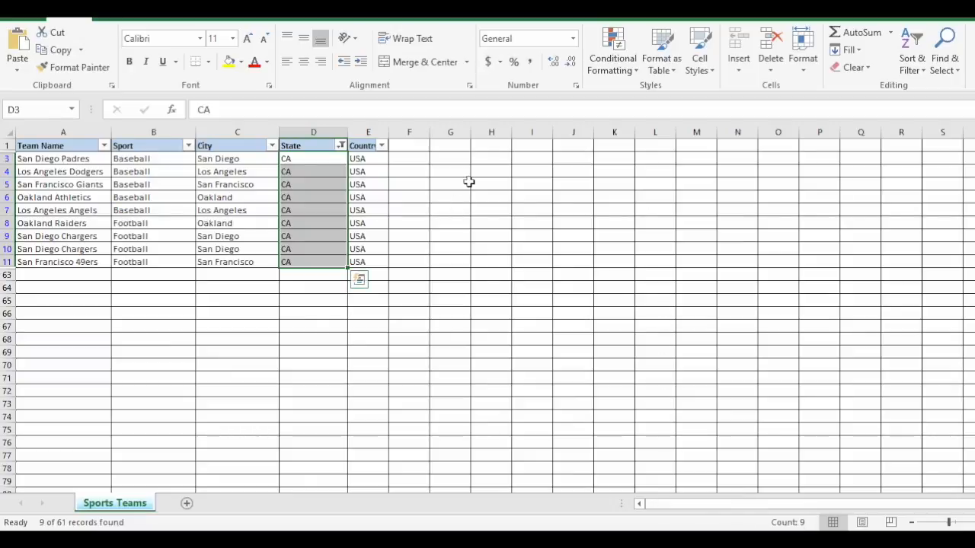
{"action": "left_click", "coordinate": [911, 61]}
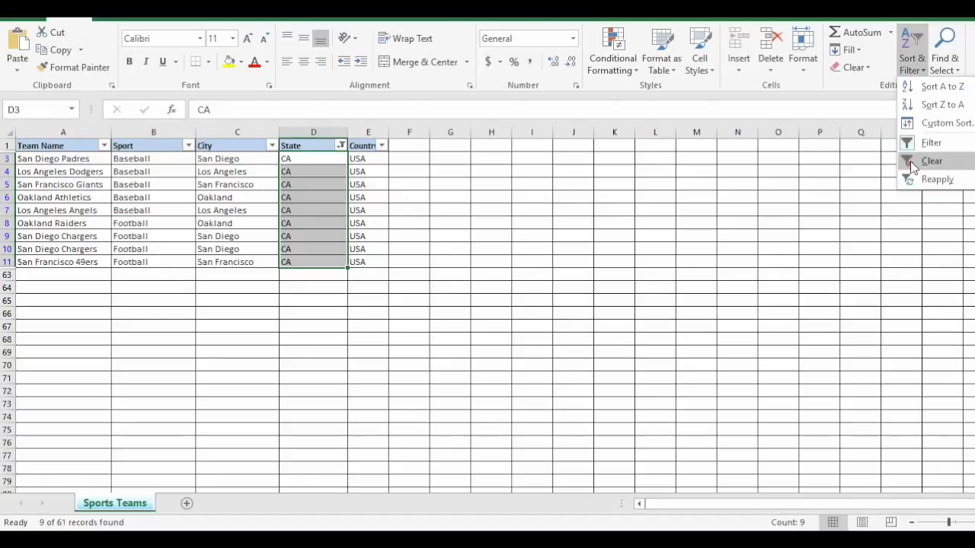